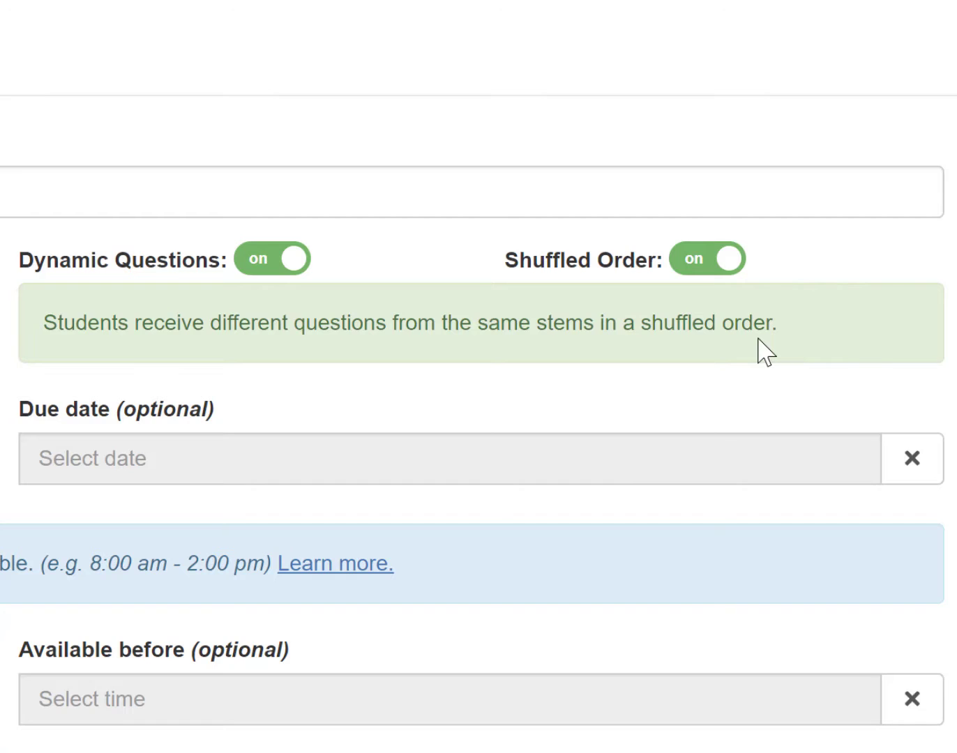
Leave Dynamic Questions off and Shuffled Order on after toggling both back and forth.
{"action": "left_click", "coordinate": [296, 259]}
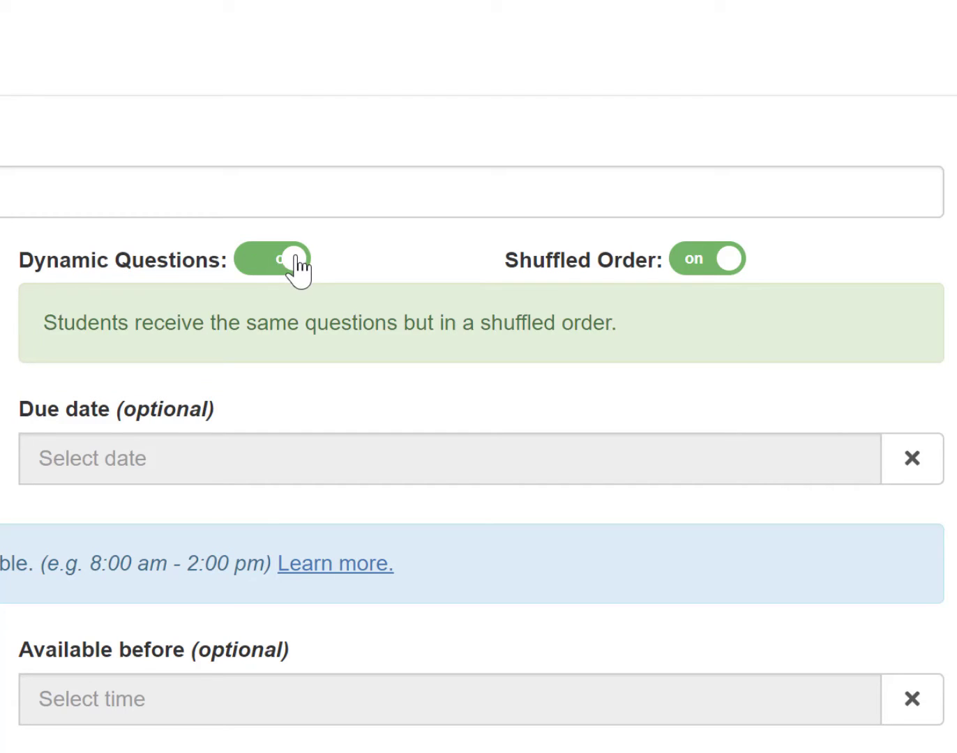
{"action": "left_click", "coordinate": [729, 262]}
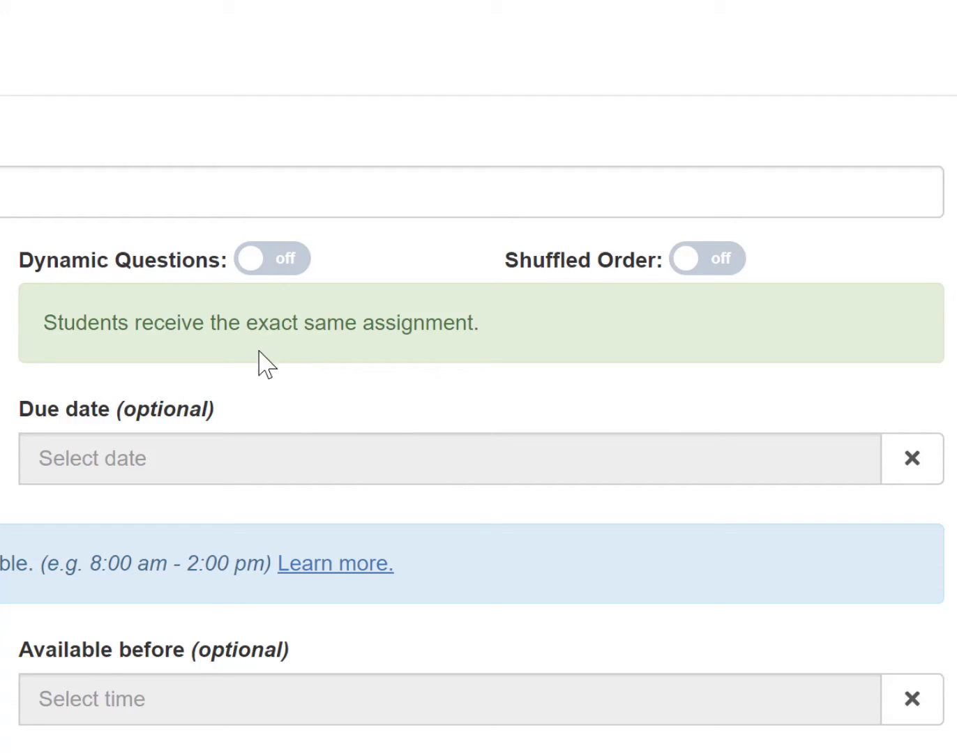
{"action": "left_click", "coordinate": [255, 265]}
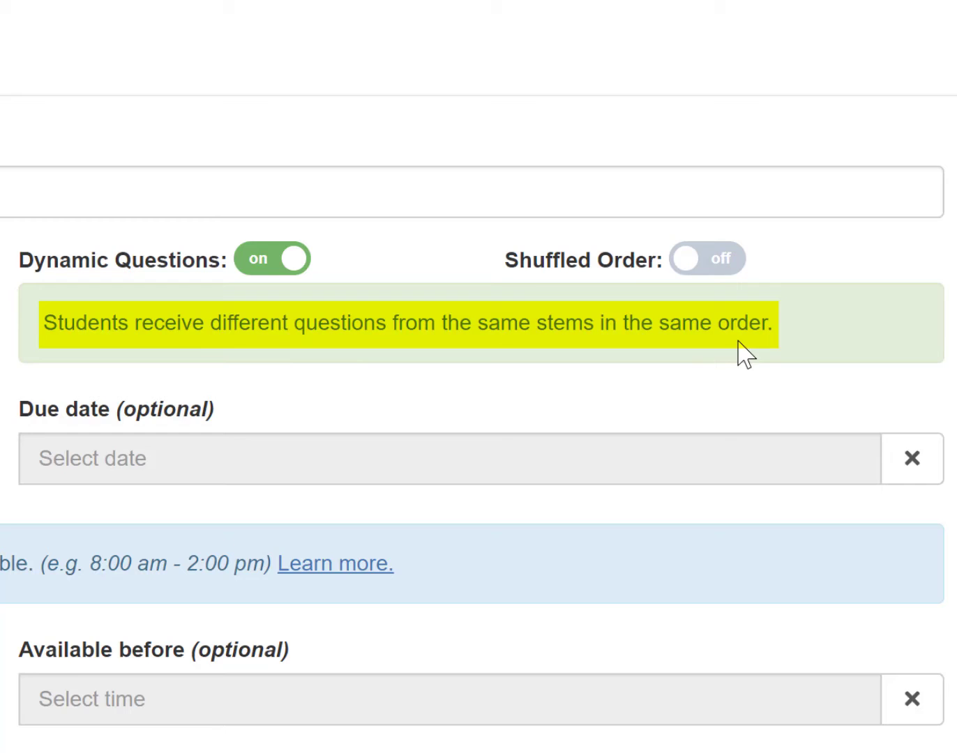
{"action": "left_click", "coordinate": [297, 262]}
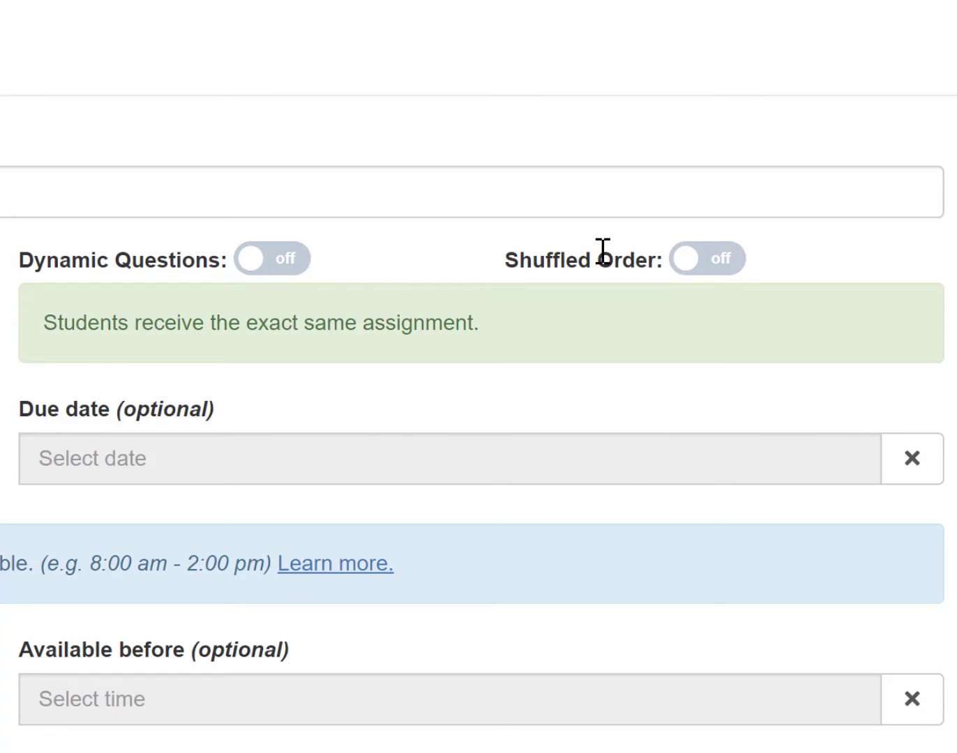
{"action": "left_click", "coordinate": [689, 268]}
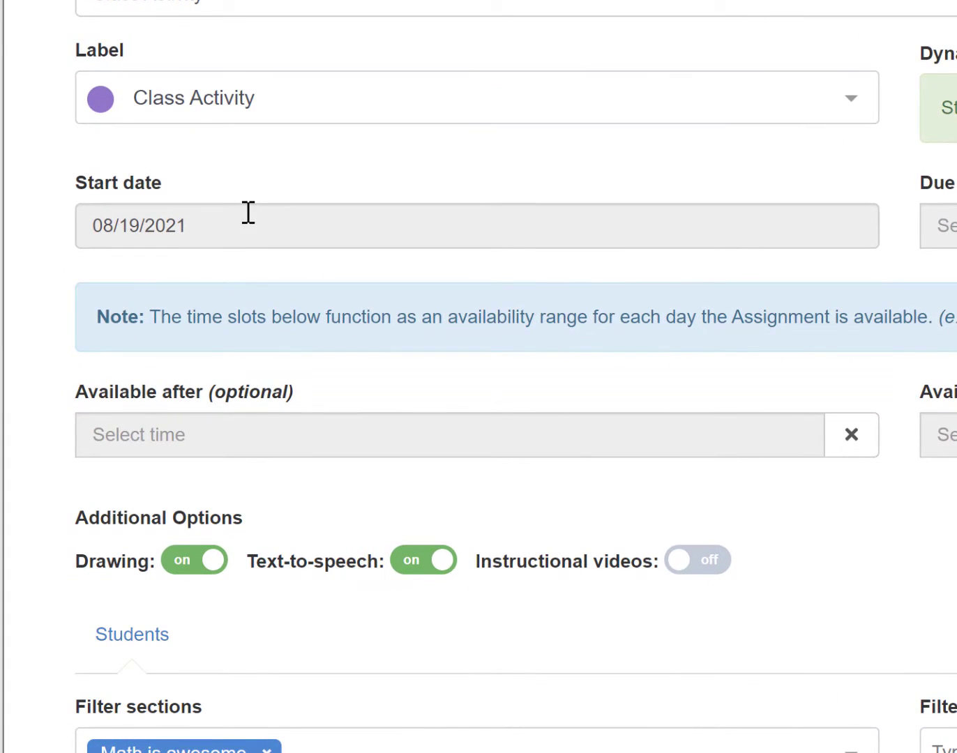
Pick August 26, 2021 in the Start date calendar.
{"action": "left_click", "coordinate": [253, 213]}
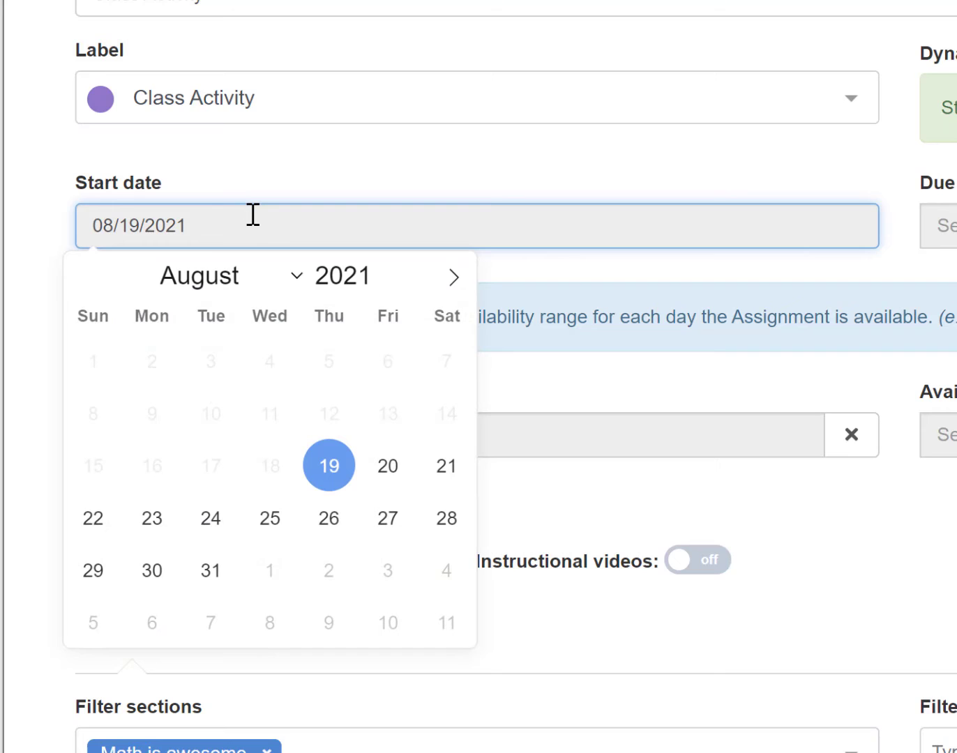
{"action": "left_click", "coordinate": [328, 518]}
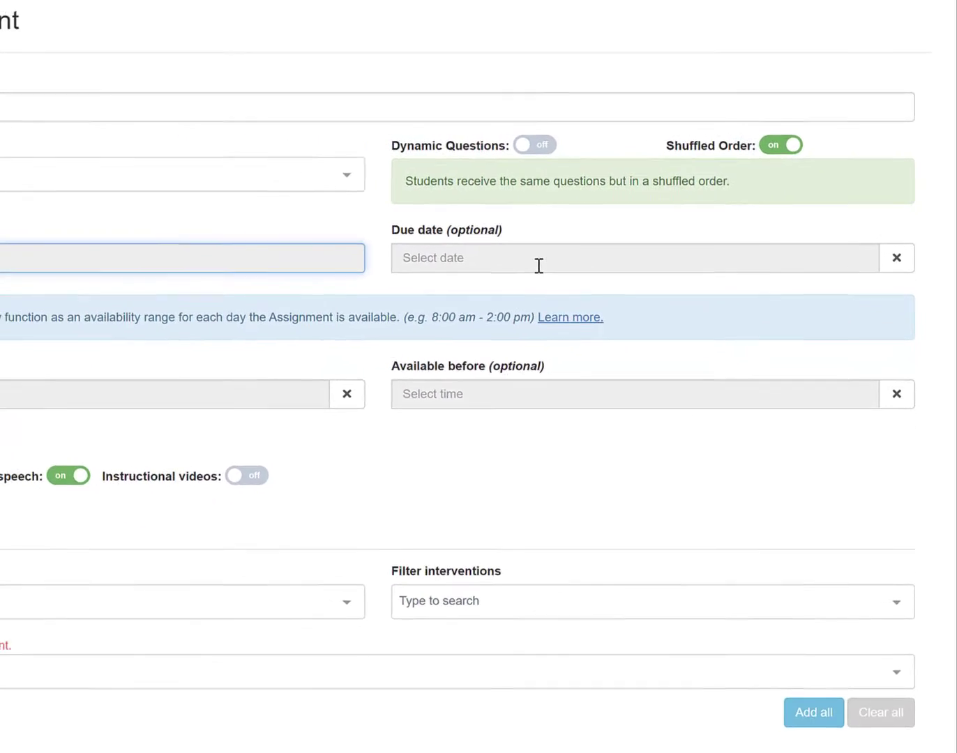
Pick August 27, 2021 in the Due date calendar.
{"action": "left_click", "coordinate": [607, 252]}
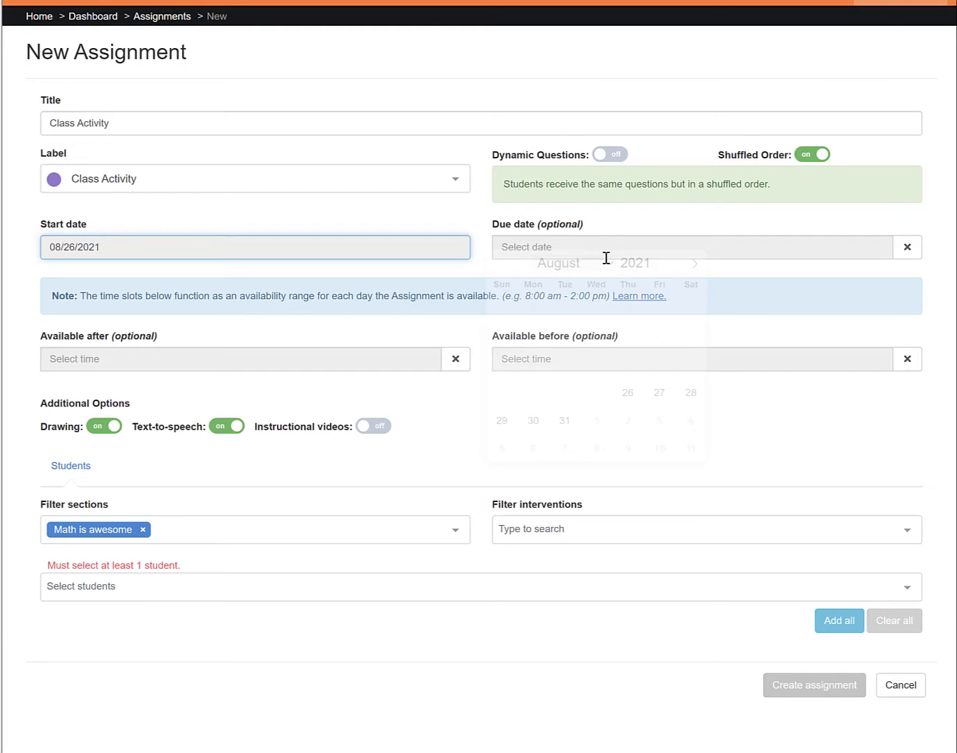
{"action": "left_click", "coordinate": [657, 401]}
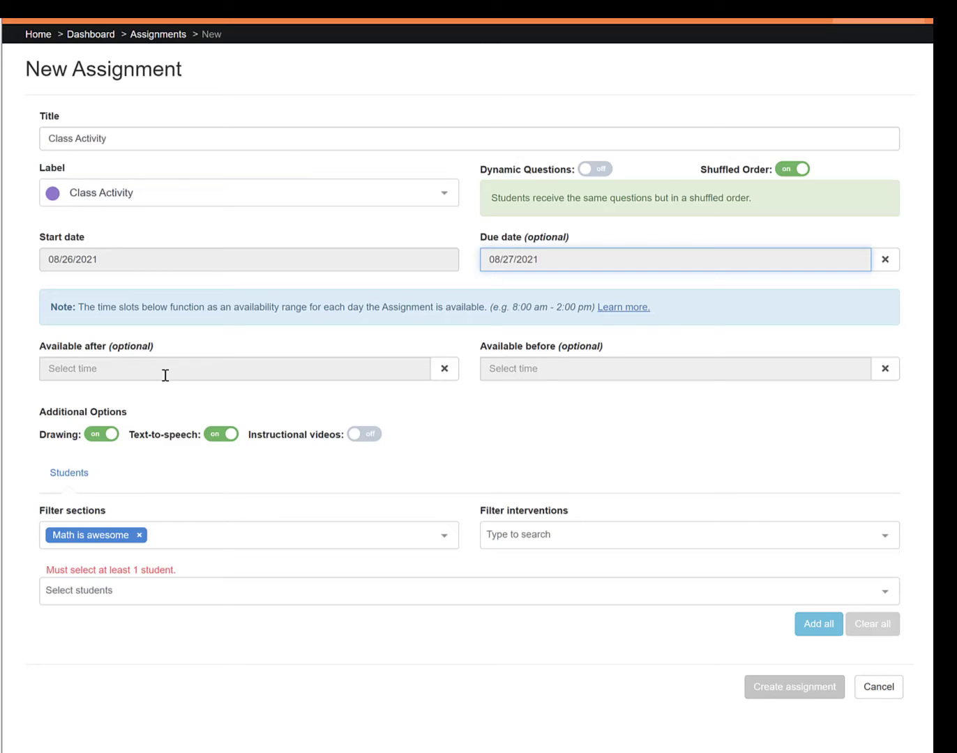
Set Available after to 1:10 PM.
{"action": "left_click", "coordinate": [159, 369]}
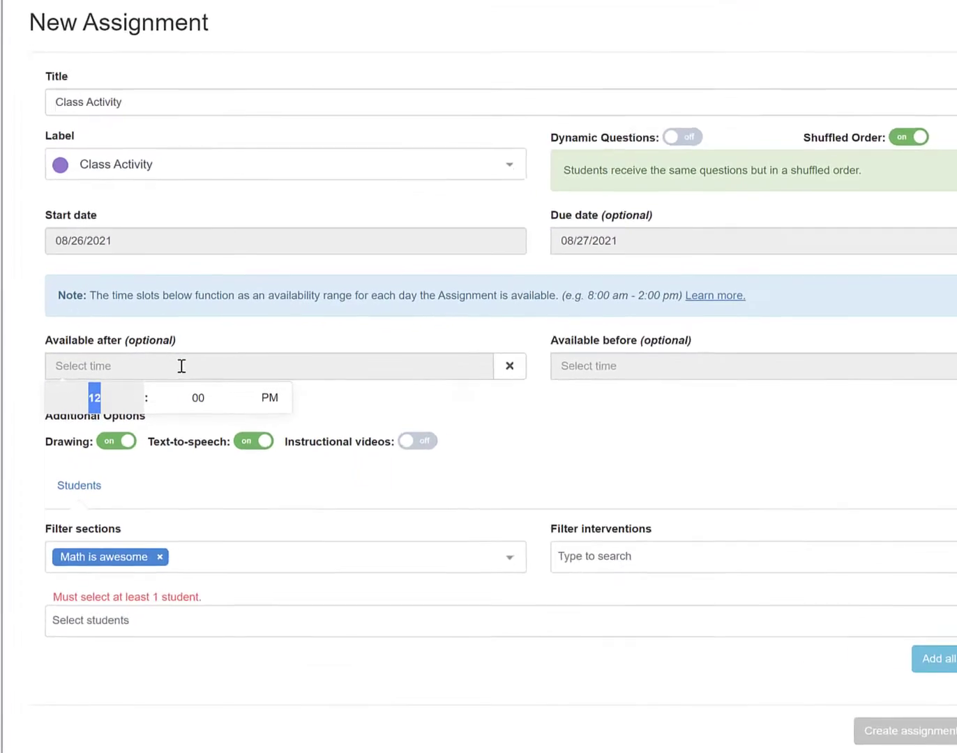
{"action": "left_click", "coordinate": [202, 390]}
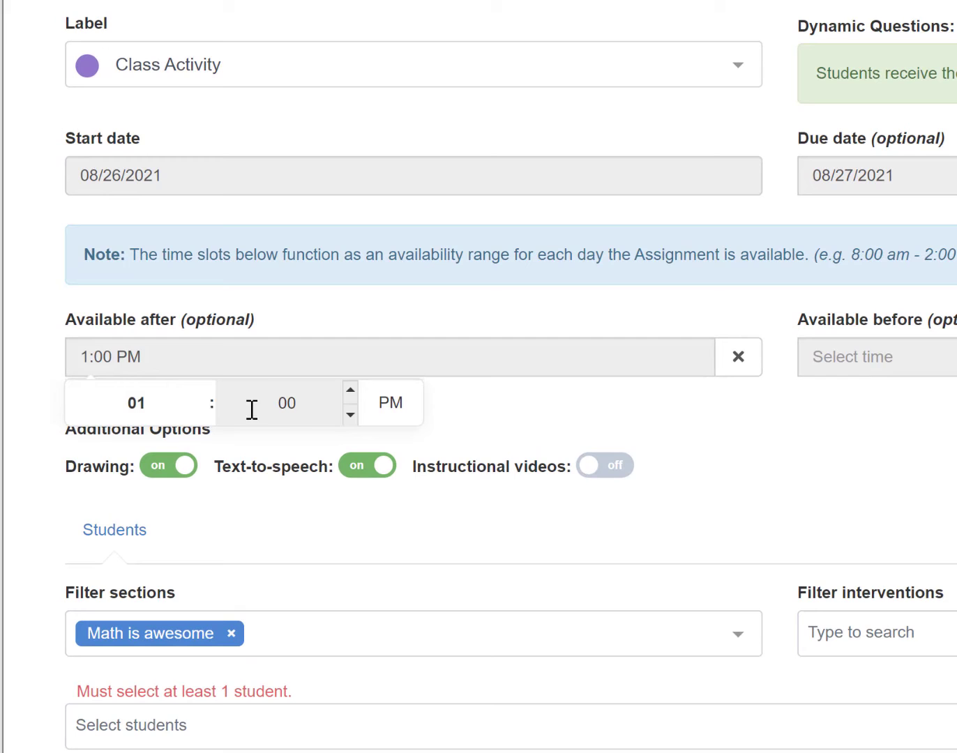
{"action": "left_click", "coordinate": [351, 392]}
{"action": "left_click", "coordinate": [351, 389]}
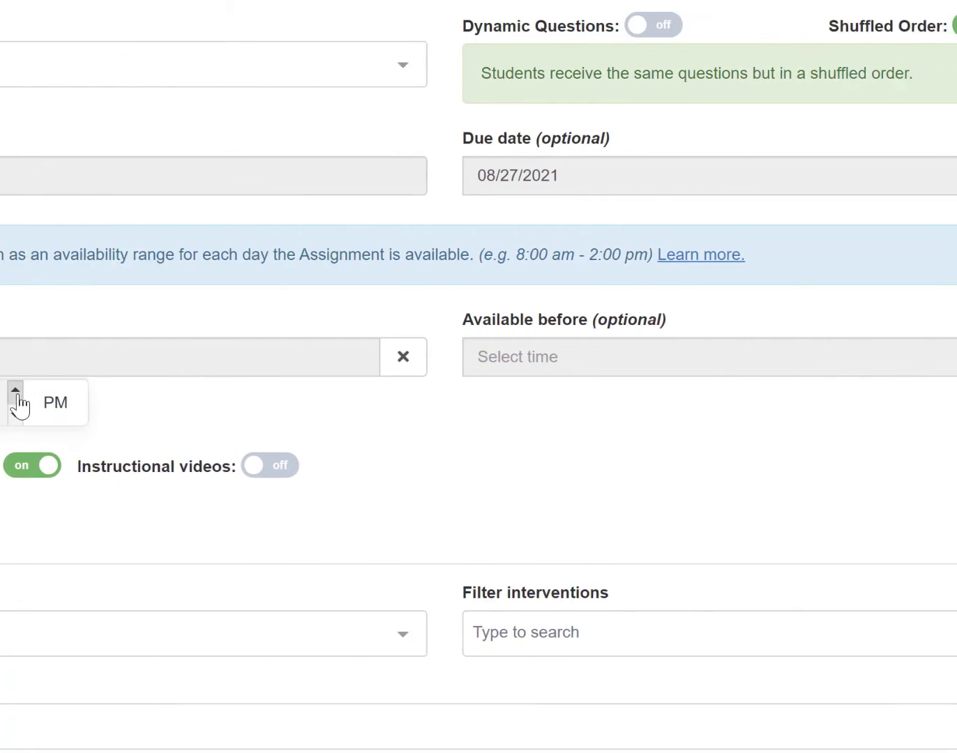
Set Available before to 1:30 PM.
{"action": "left_click", "coordinate": [377, 357]}
{"action": "left_click", "coordinate": [338, 390]}
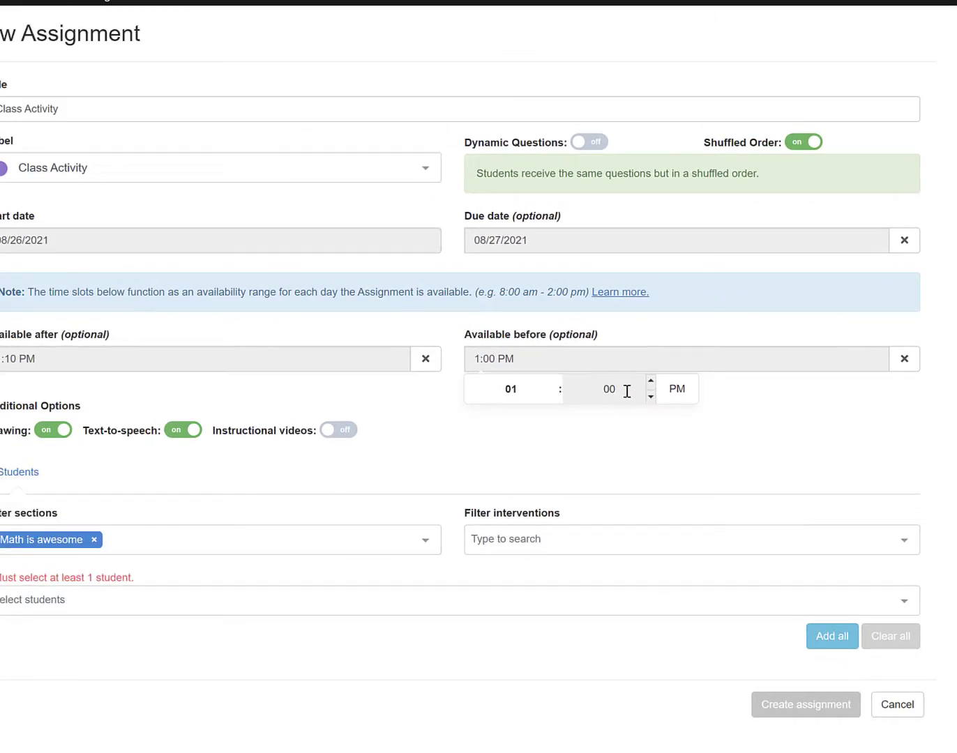
{"action": "left_click", "coordinate": [490, 390]}
{"action": "left_click", "coordinate": [667, 382]}
{"action": "left_click", "coordinate": [109, 459]}
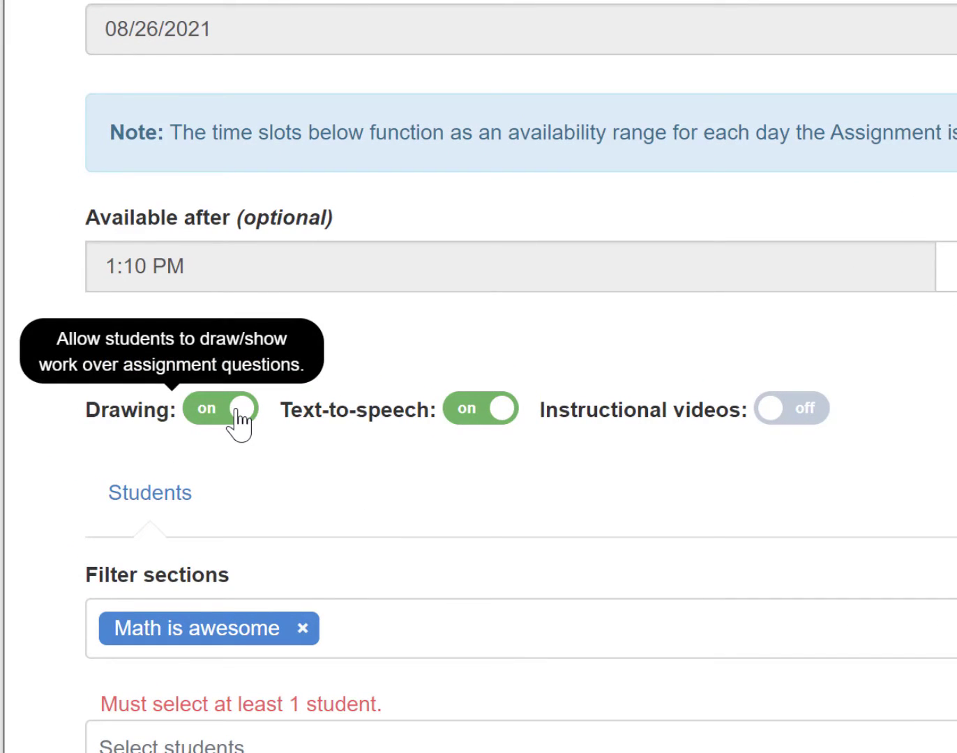
{"action": "left_click", "coordinate": [236, 419]}
{"action": "left_click", "coordinate": [197, 421]}
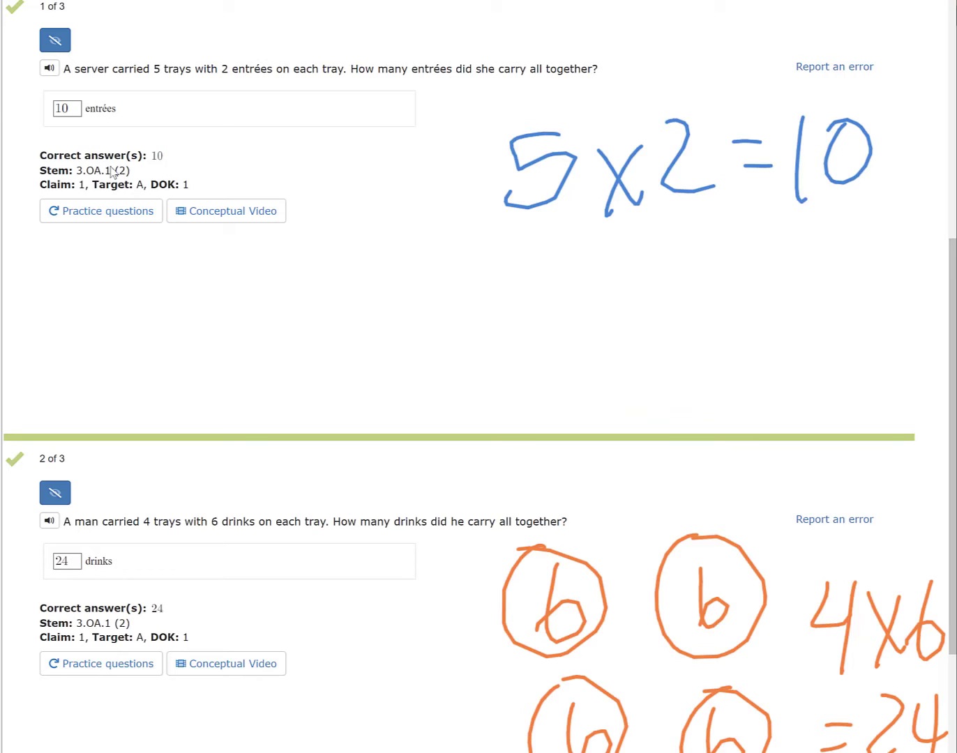
{"action": "scroll", "coordinate": [159, 347], "scroll_direction": "down", "scroll_amount": 7}
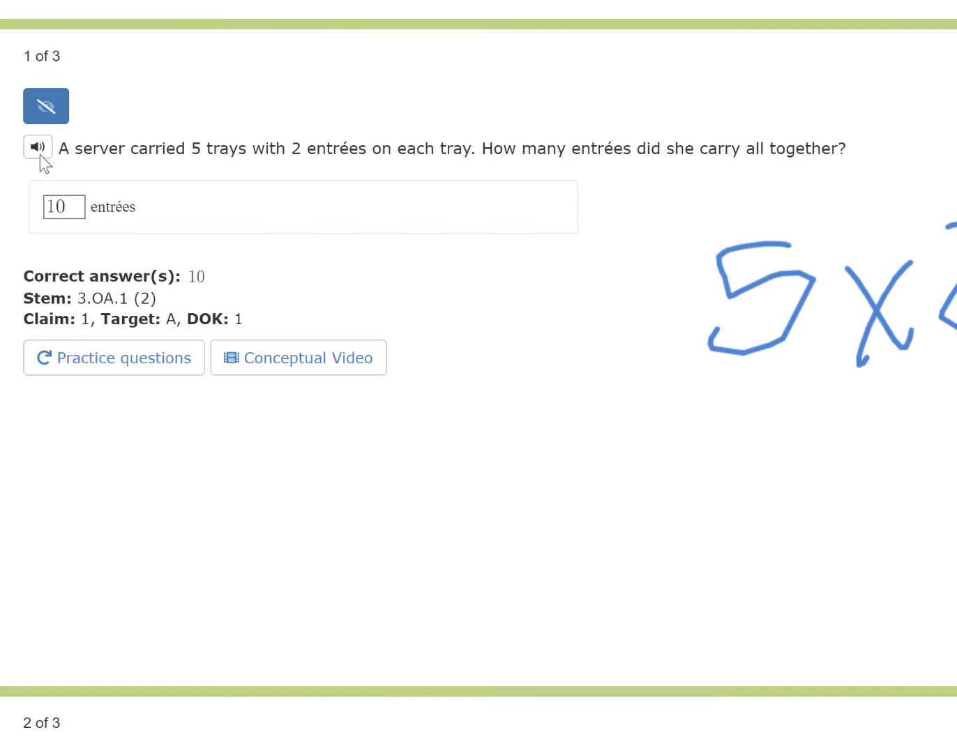
Preview a question read aloud, then switch Text-to-speech off.
{"action": "left_click", "coordinate": [38, 148]}
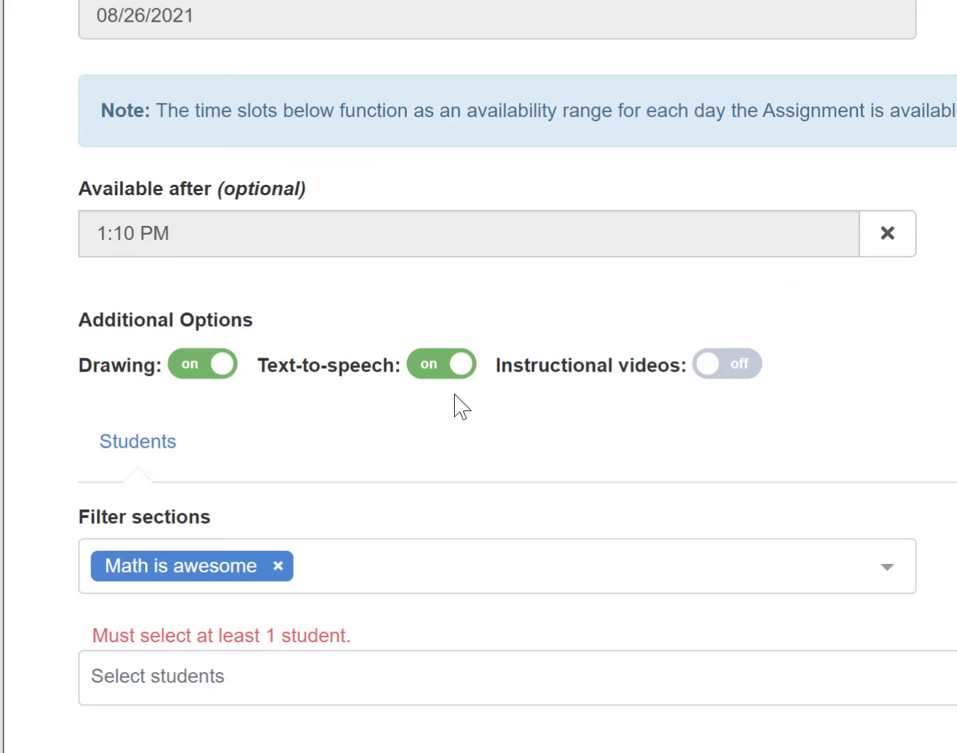
{"action": "left_click", "coordinate": [457, 367]}
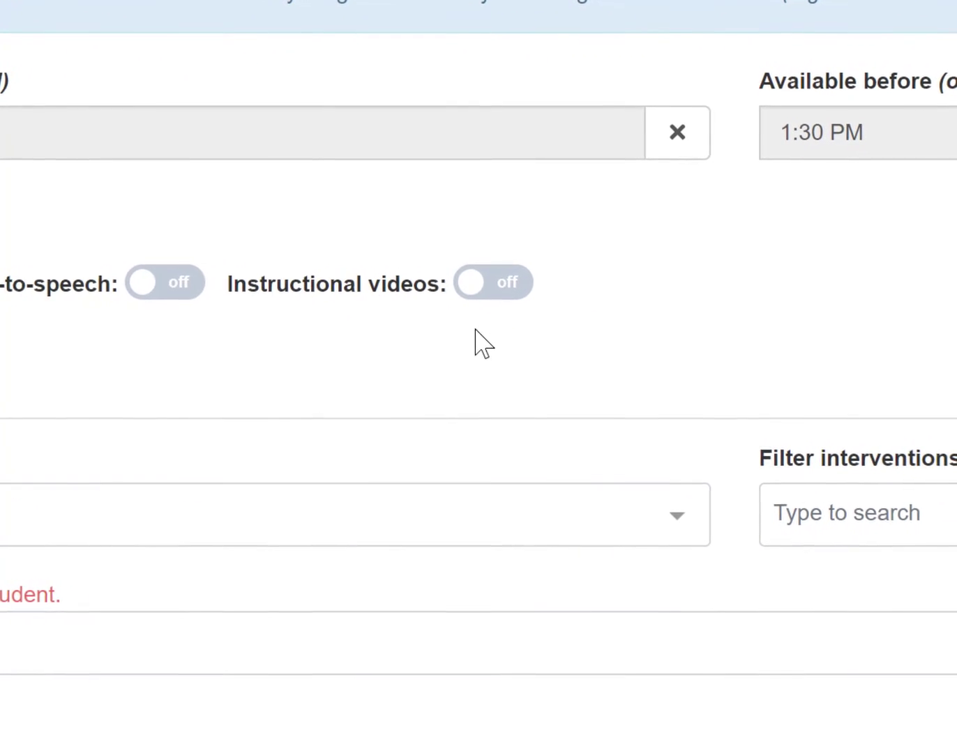
Switch Instructional videos on and preview a question's Conceptual Video.
{"action": "left_click", "coordinate": [465, 295]}
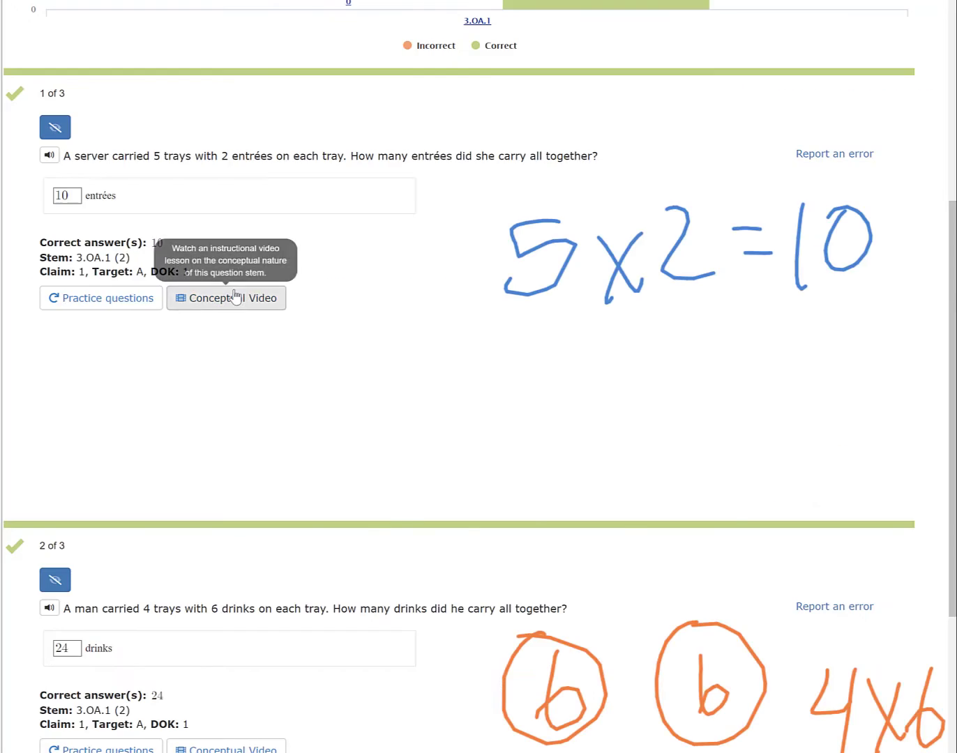
{"action": "left_click", "coordinate": [237, 298]}
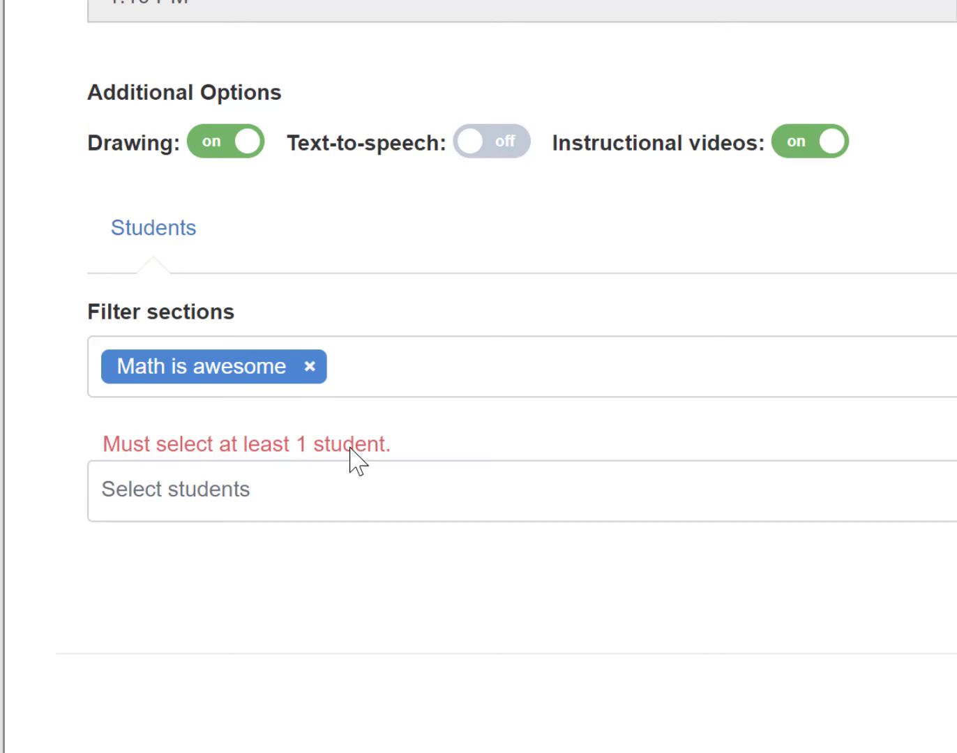
Remove the Math is awesome section filter and choose Fantastic Five under Filter interventions.
{"action": "left_click", "coordinate": [309, 367]}
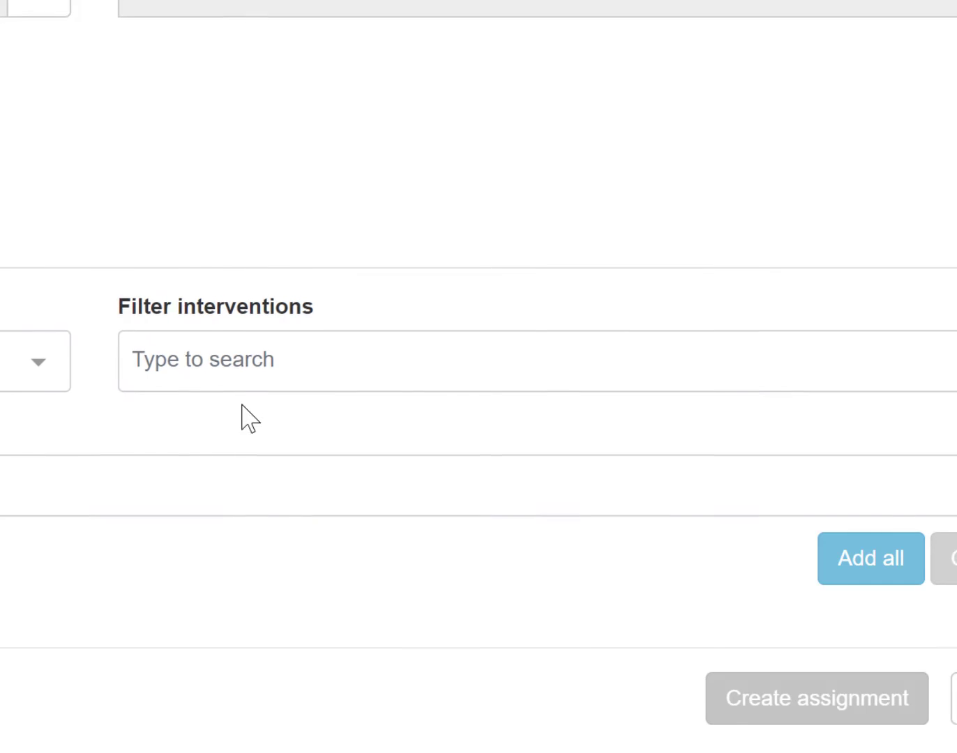
{"action": "left_click", "coordinate": [259, 358]}
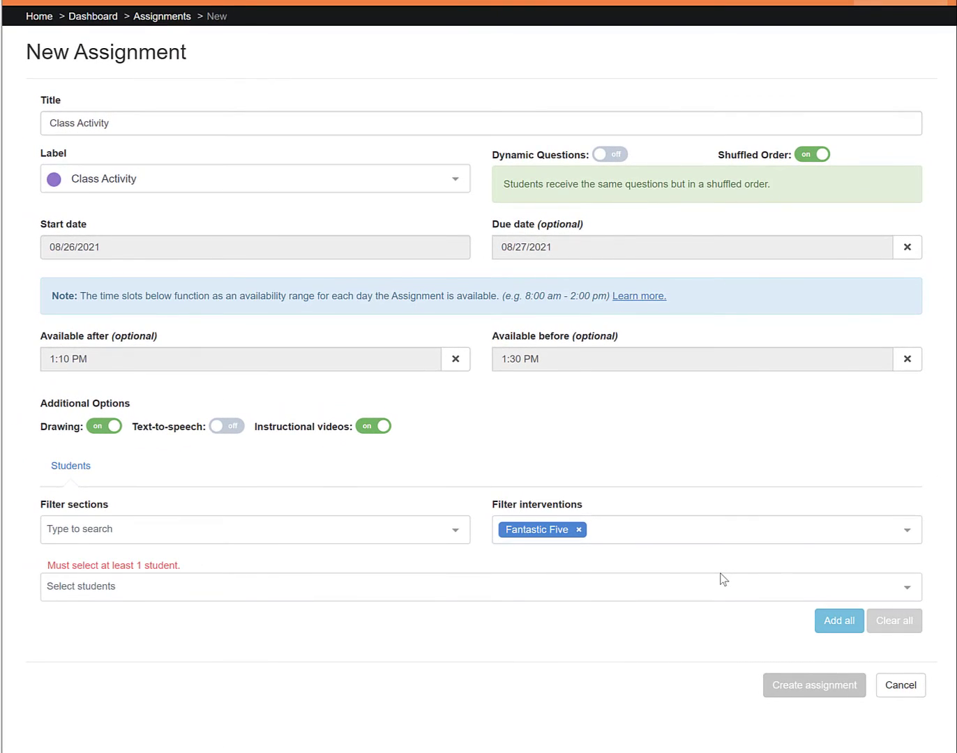
Add all Fantastic Five students, then remove three student chips from the selection.
{"action": "left_click", "coordinate": [829, 620]}
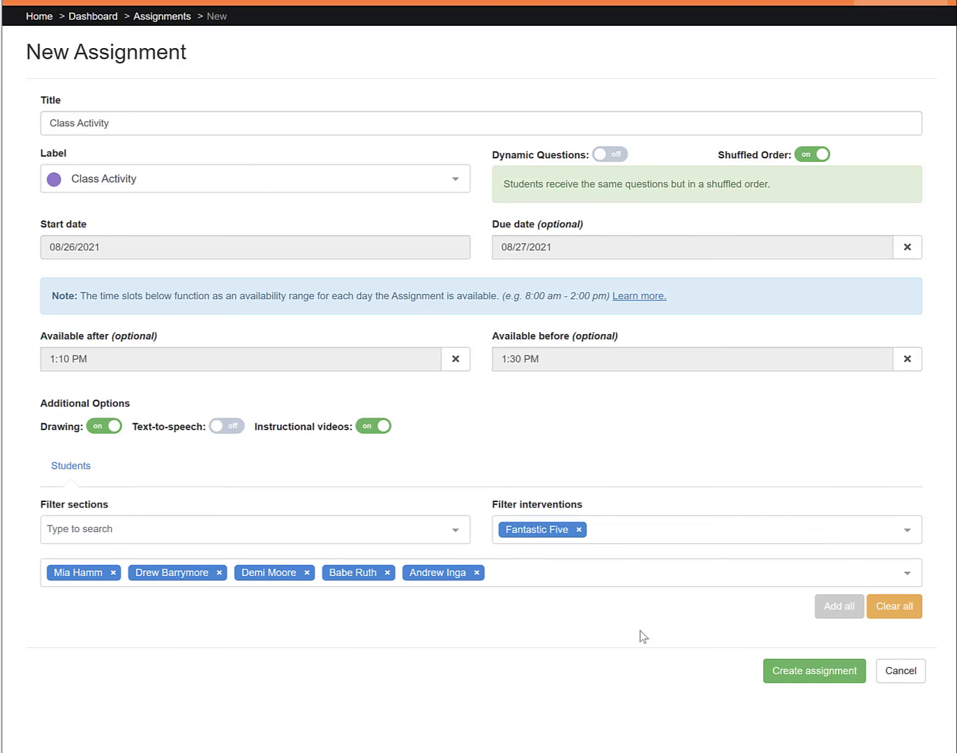
{"action": "left_click", "coordinate": [546, 578]}
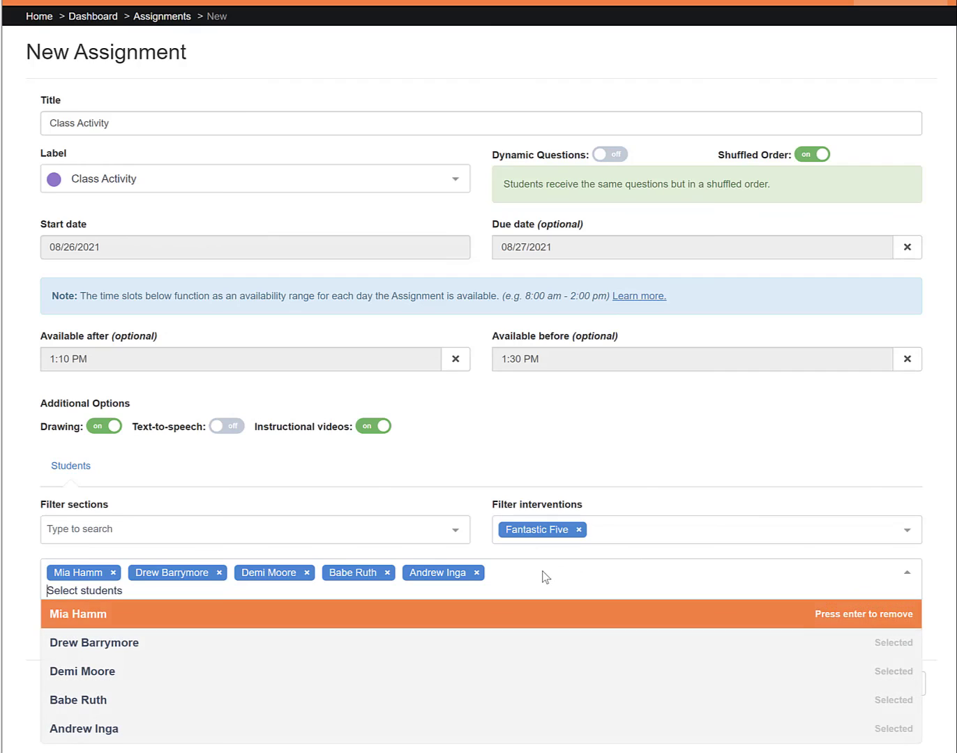
{"action": "left_click", "coordinate": [477, 573]}
{"action": "left_click", "coordinate": [387, 573]}
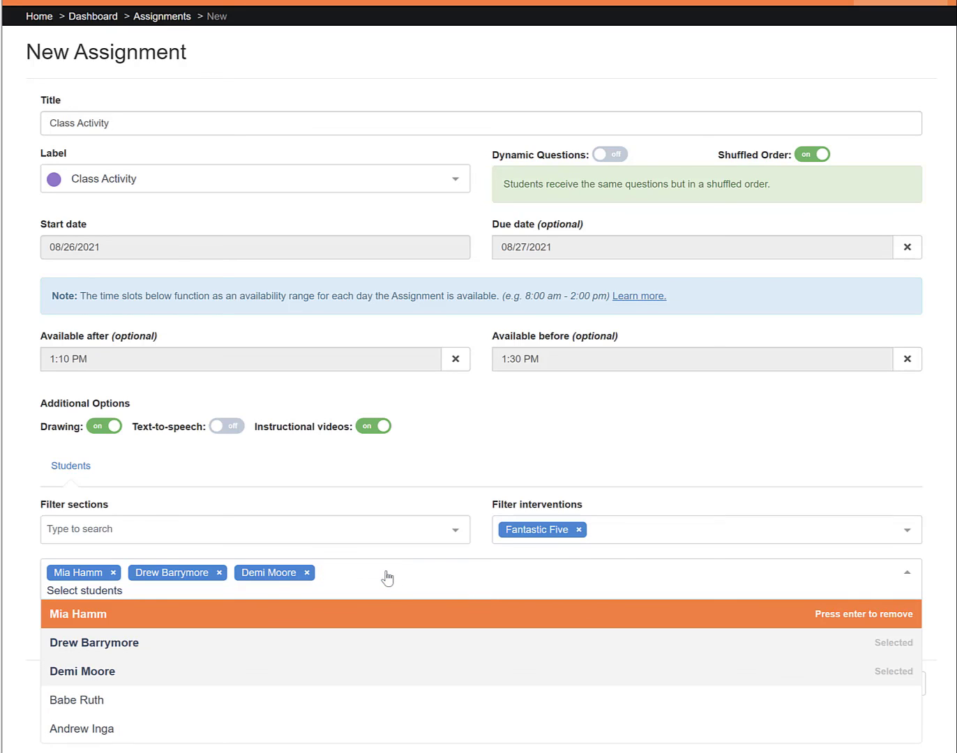
{"action": "left_click", "coordinate": [307, 573]}
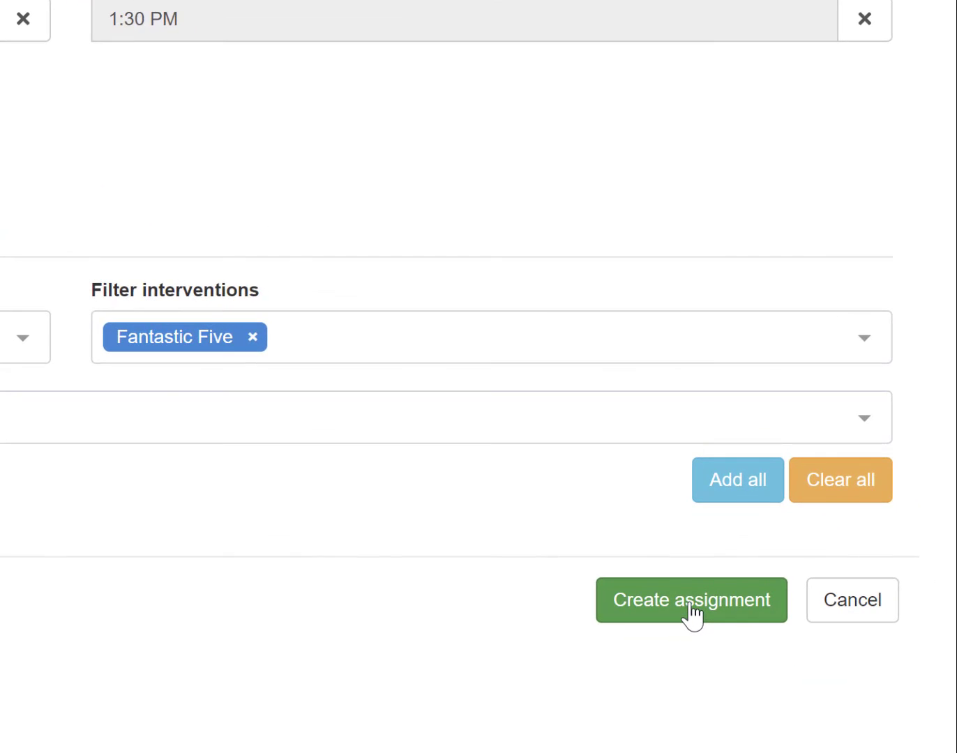
Create the Class Activity assignment running 08/26/2021 to 08/27/2021.
{"action": "left_click", "coordinate": [692, 613]}
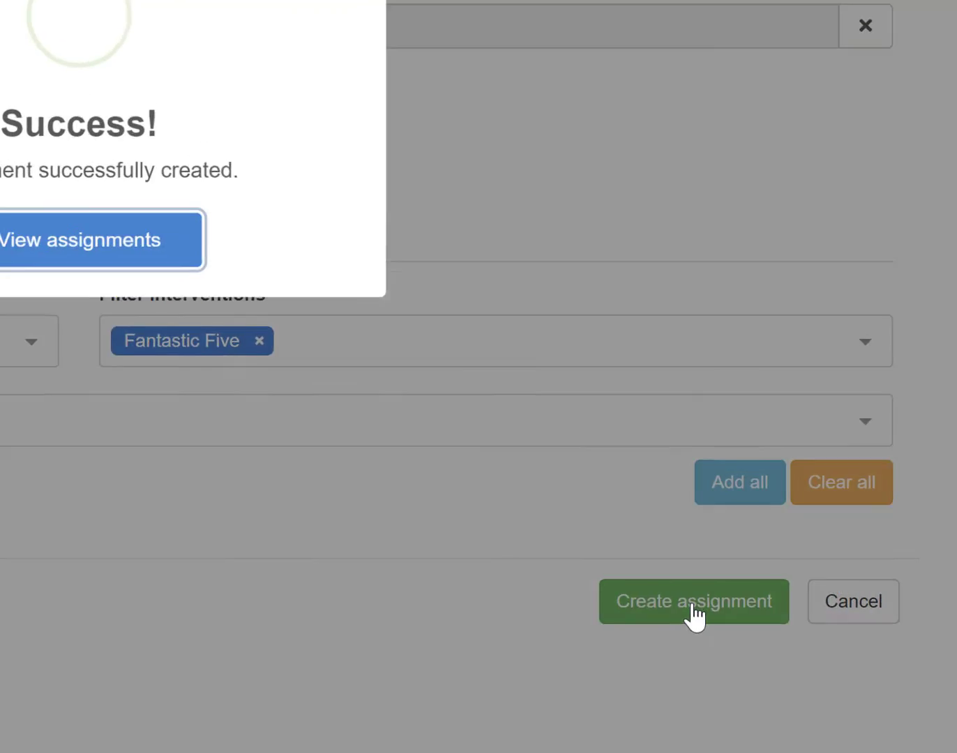